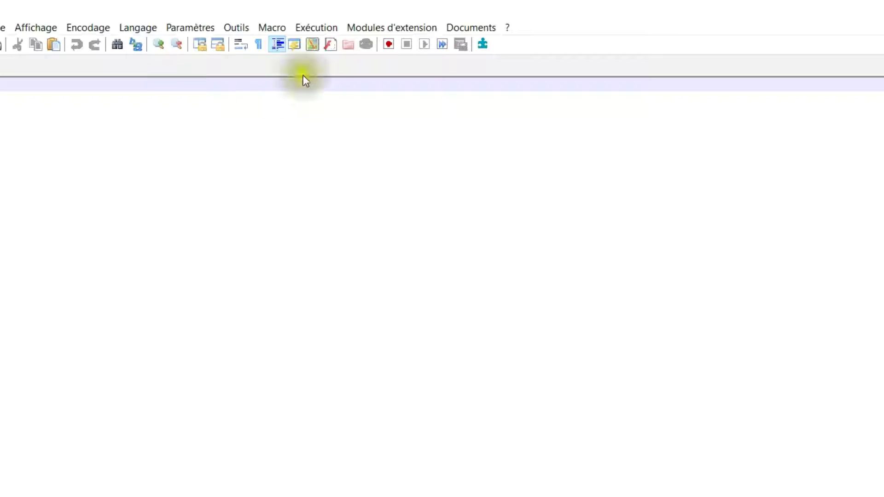
# Search the available plugins in the plugin manager for emmet, and close the manager.
pyautogui.click(382, 27)
pyautogui.click(399, 124)
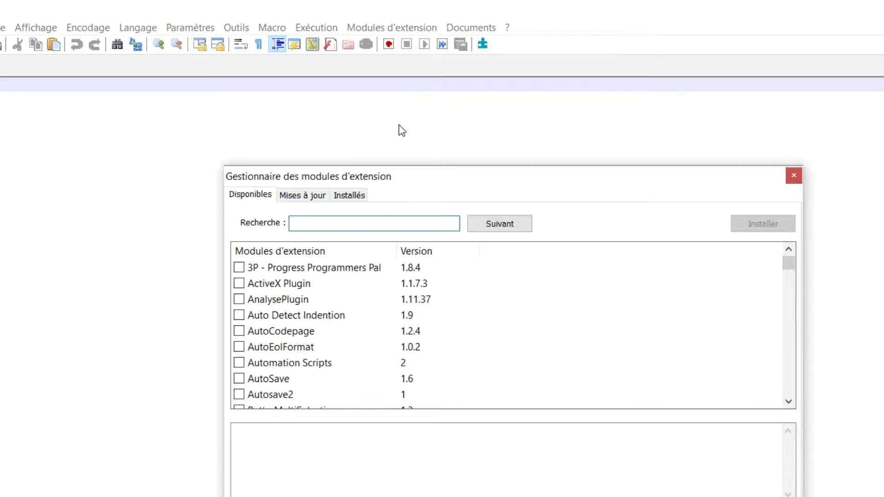
pyautogui.click(313, 227)
pyautogui.write('emmet')
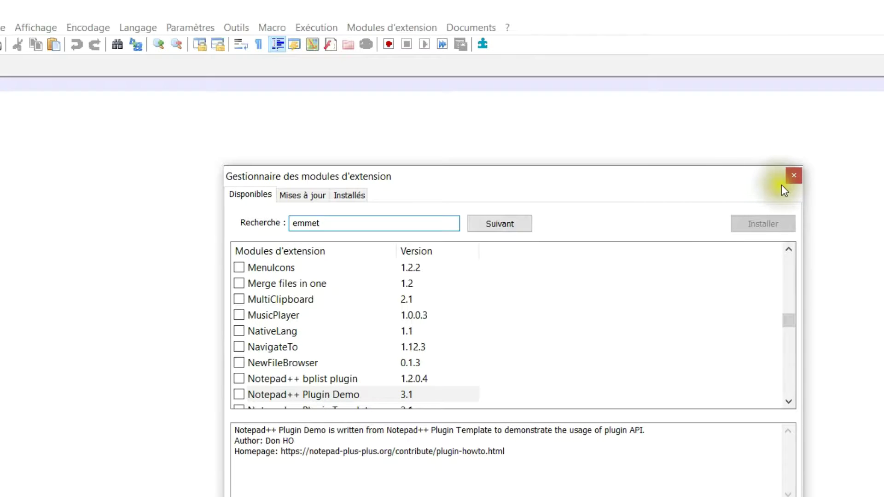
pyautogui.click(794, 176)
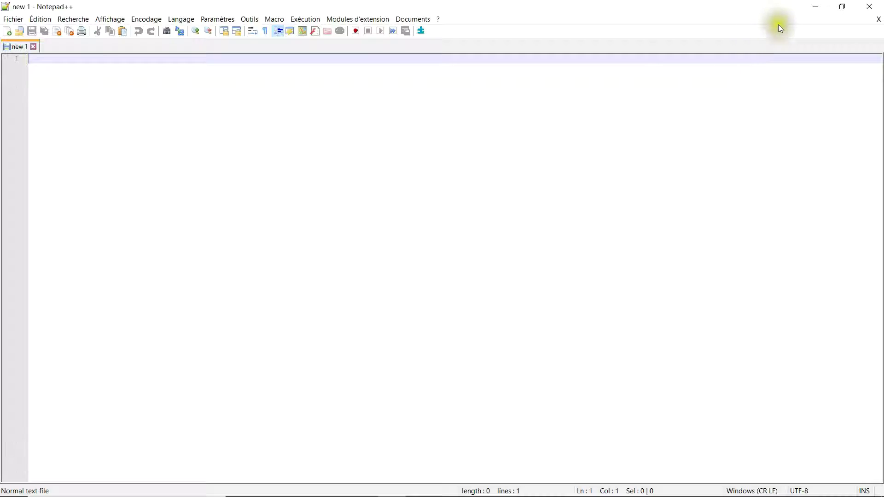
# Switch to Chrome and read the Emmet for Notepad++ README on the emmetio/npp GitHub page.
pyautogui.click(817, 10)
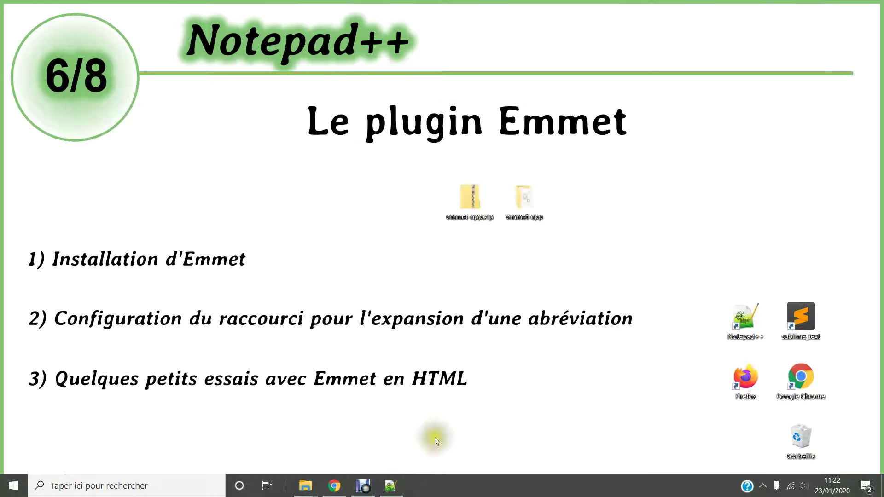
pyautogui.click(333, 486)
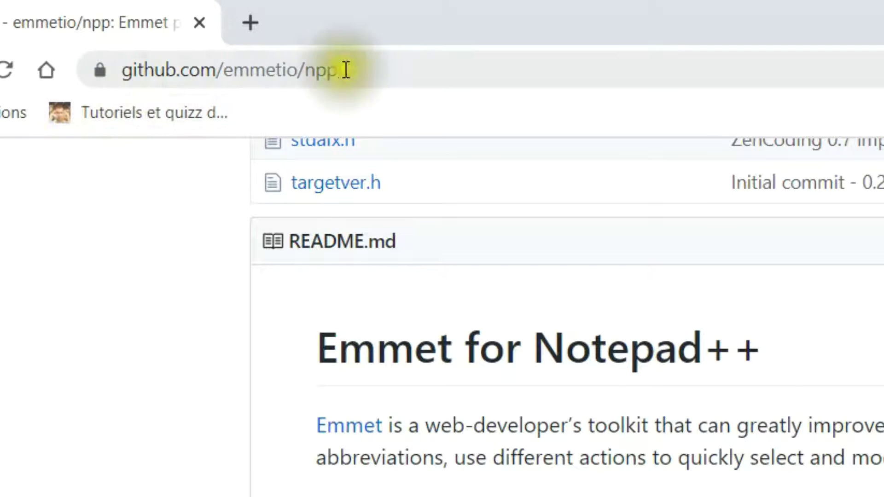
pyautogui.scroll(-4, 191, 393)
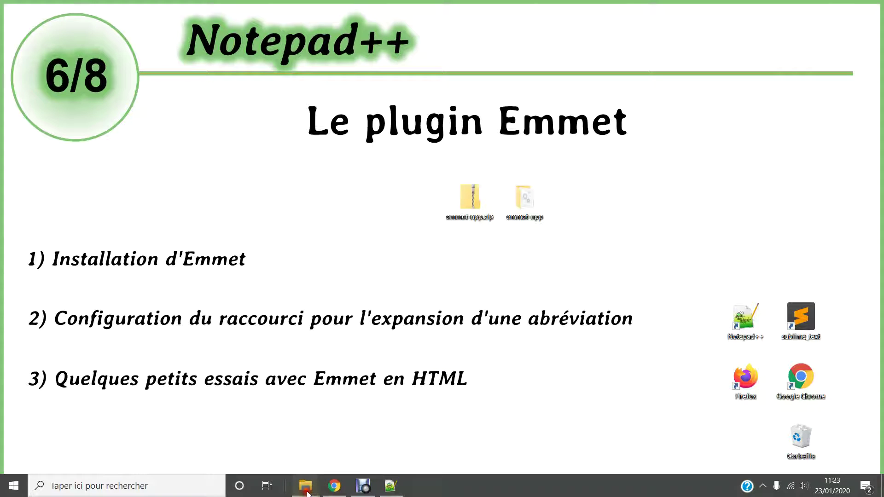
# Switch to File Explorer and bring up the emmet-npp folder and Notepad++'s plugins folder.
pyautogui.moveTo(308, 493)
pyautogui.click(288, 450)
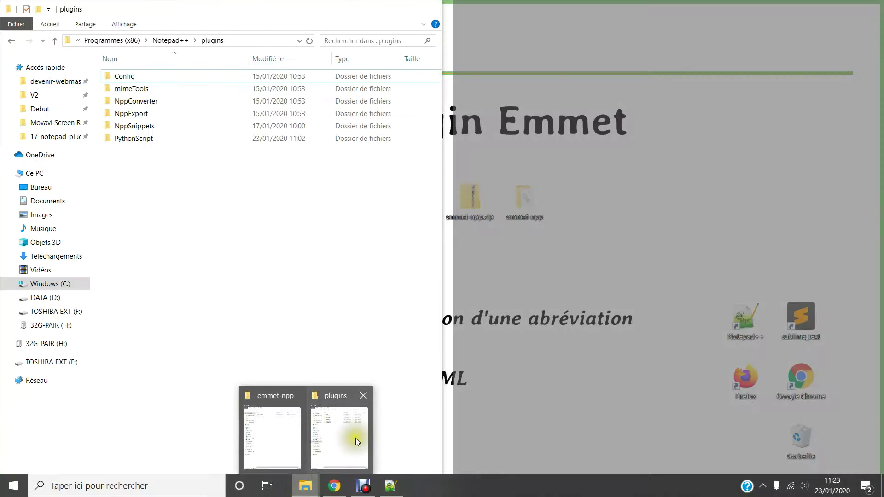
pyautogui.click(356, 438)
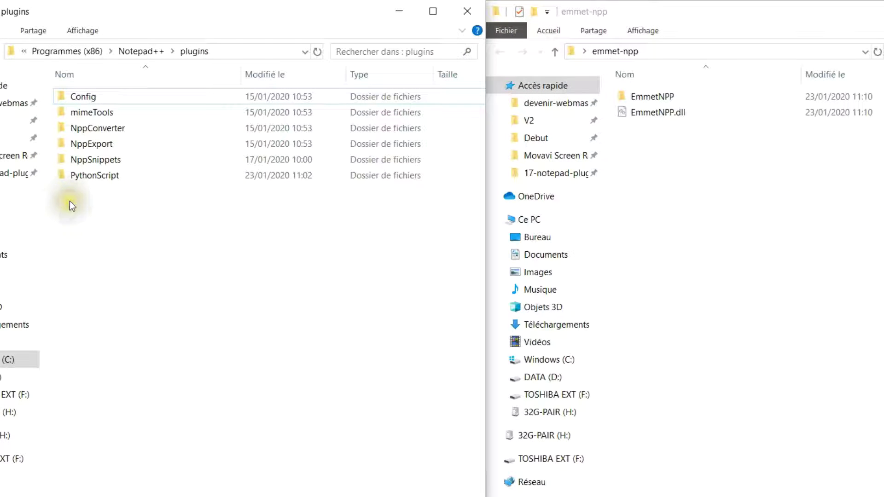
# Create a new folder named EmmetNPP inside Notepad++'s plugins folder.
pyautogui.rightClick(70, 203)
pyautogui.moveTo(99, 378)
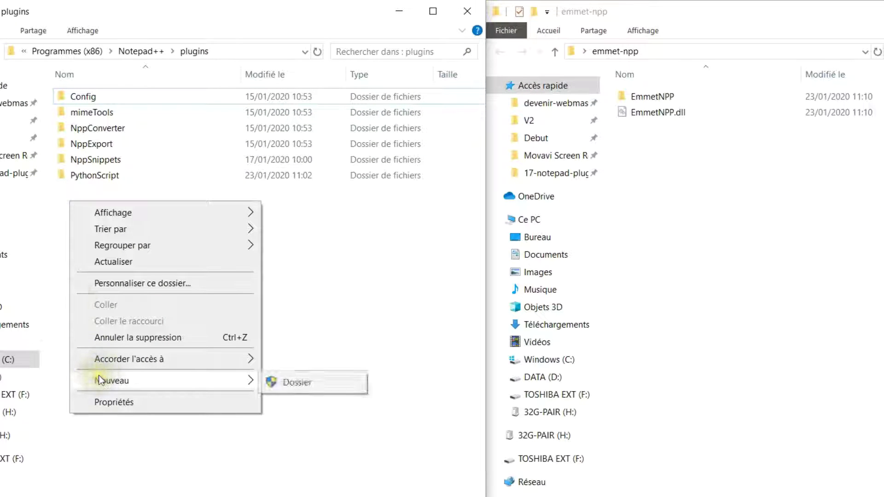
pyautogui.click(296, 382)
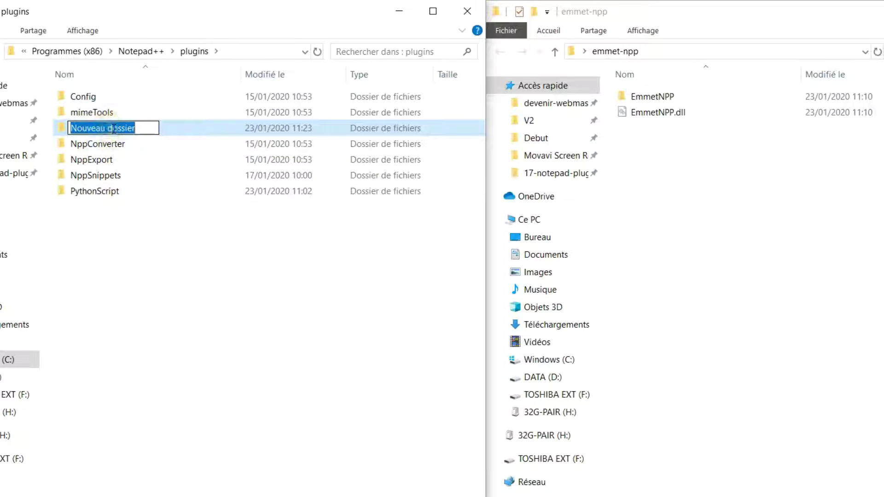
pyautogui.write('EmmetNPP')
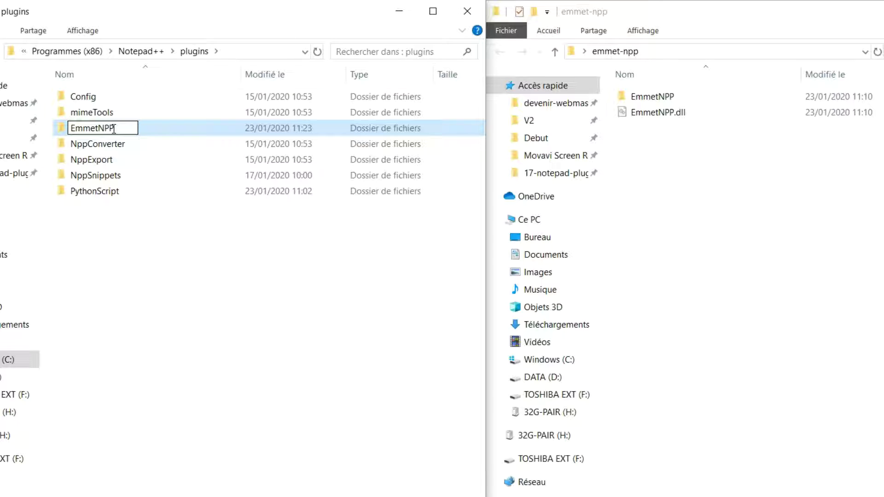
pyautogui.press('Return')
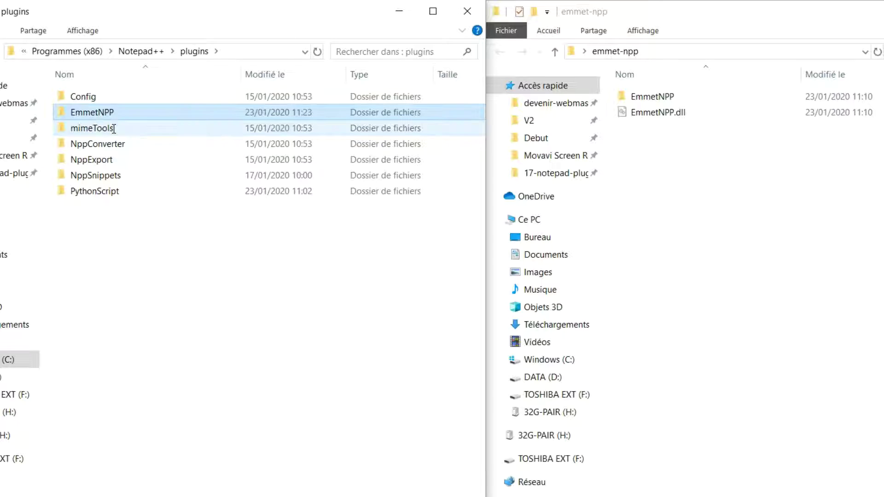
# Move EmmetNPP.dll from emmet-npp into the new EmmetNPP plugin folder, granting administrator permission.
pyautogui.click(93, 114)
pyautogui.doubleClick(93, 114)
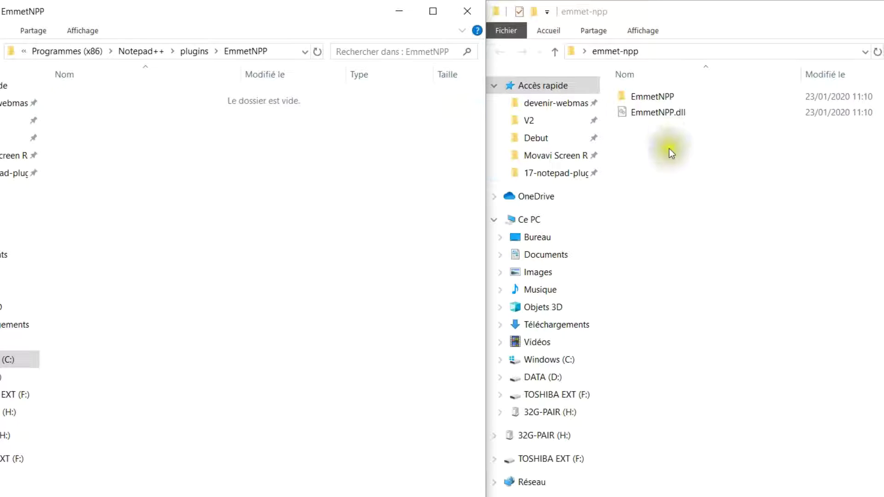
pyautogui.click(663, 113)
pyautogui.moveTo(663, 113); pyautogui.dragTo(133, 174)
pyautogui.click(434, 261)
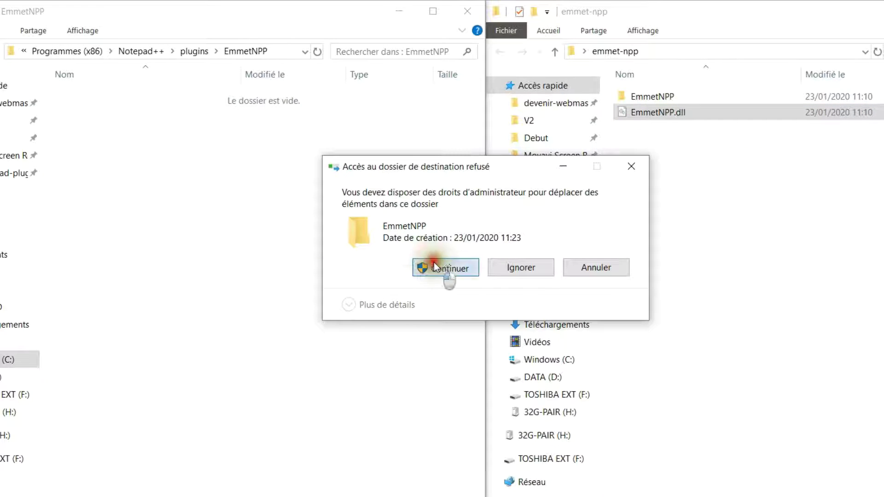
# Move the emmet folder, _PyV8.pyd, editor.js, npp_emmet.py and PyV8.py into the EmmetNPP plugin folder, granting administrator permission for all items.
pyautogui.doubleClick(640, 95)
pyautogui.click(643, 94)
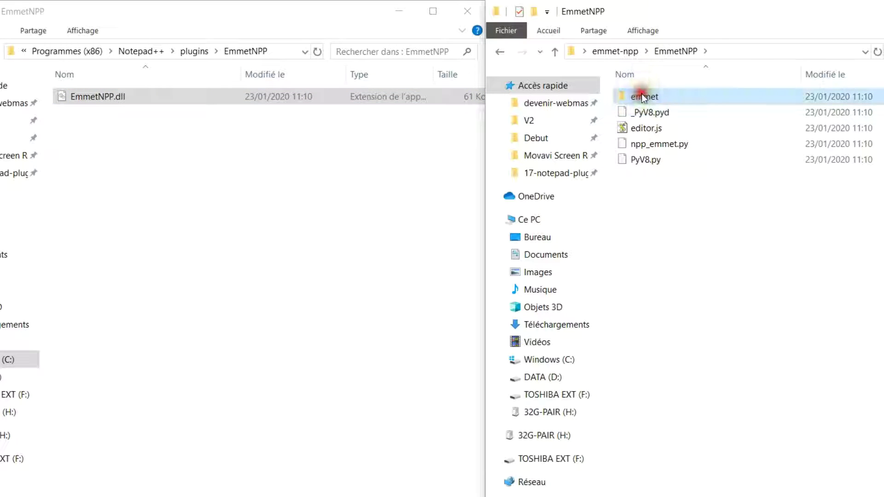
pyautogui.keyDown('ctrl'); pyautogui.click(644, 113); pyautogui.keyUp('ctrl')
pyautogui.keyDown('ctrl'); pyautogui.click(647, 127); pyautogui.keyUp('ctrl')
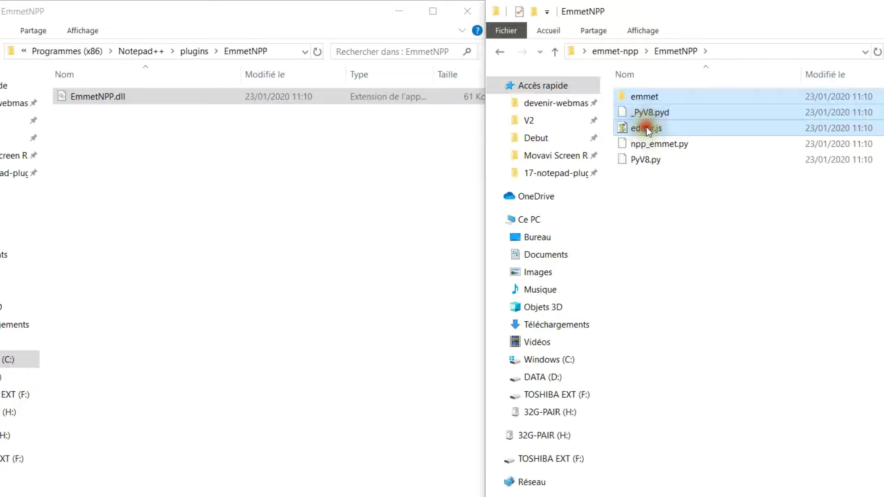
pyautogui.keyDown('ctrl'); pyautogui.click(647, 144); pyautogui.keyUp('ctrl')
pyautogui.keyDown('ctrl'); pyautogui.click(646, 159); pyautogui.keyUp('ctrl')
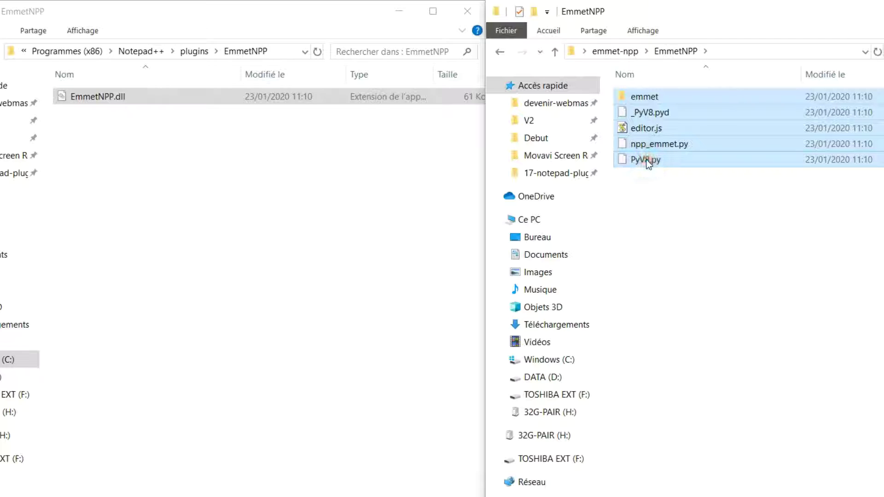
pyautogui.click(85, 175)
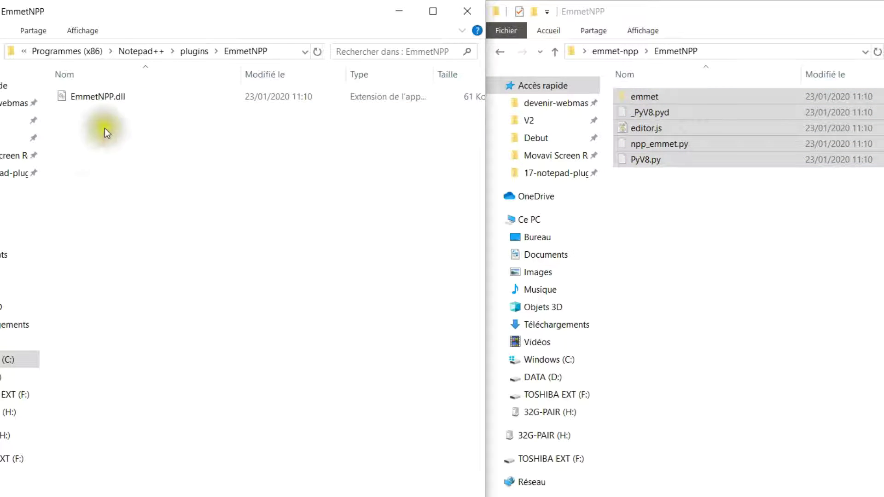
pyautogui.hotkey('ctrl', 'v')
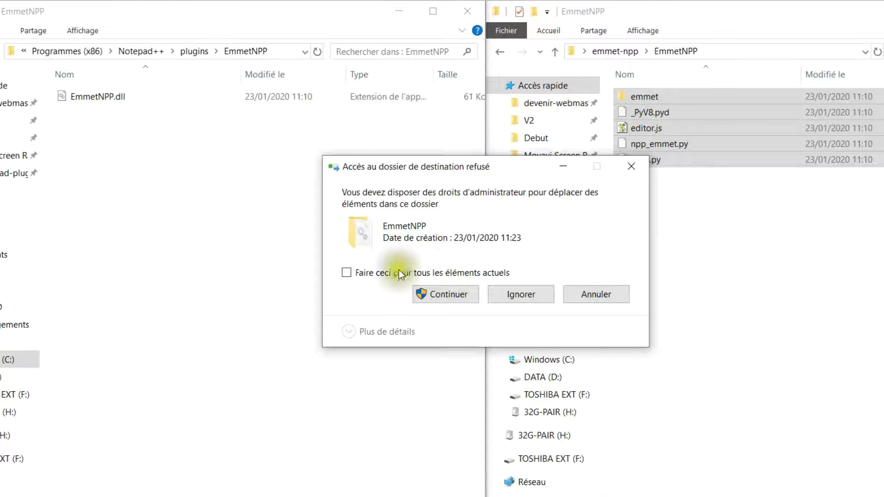
pyautogui.click(347, 276)
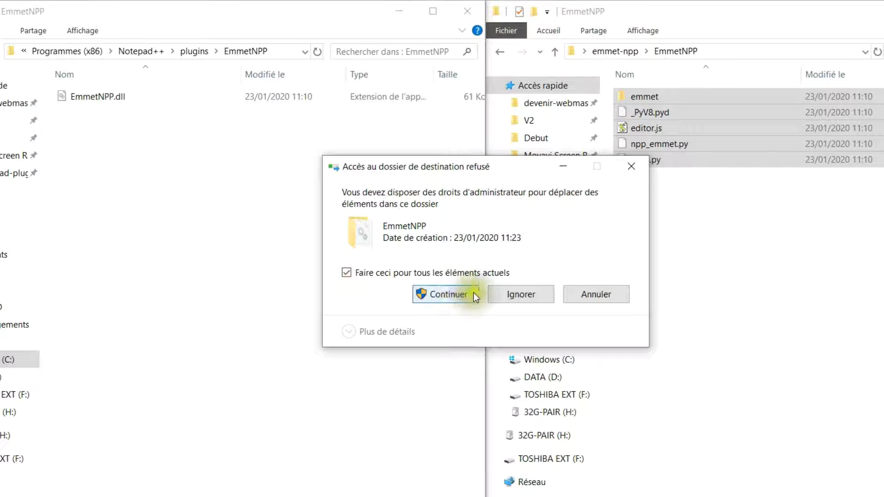
pyautogui.click(460, 294)
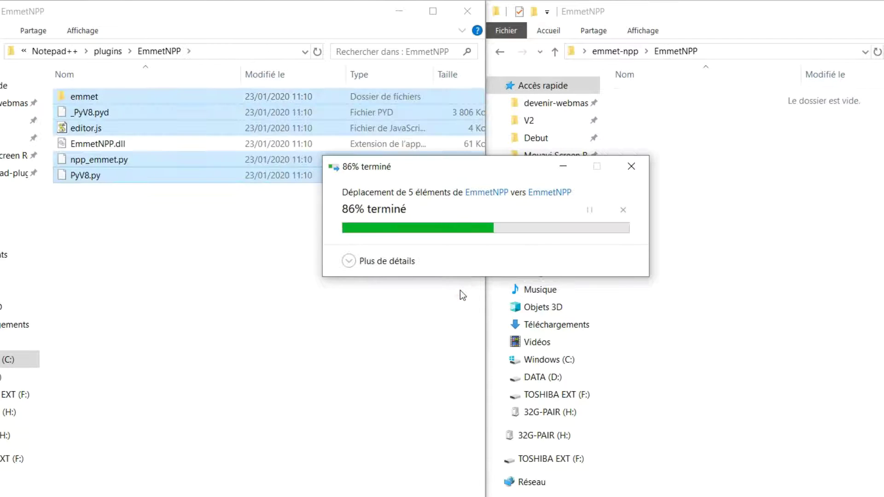
# Minimise both folder windows, restart Notepad++ and check the installed plugins for Emmet.
pyautogui.click(823, 6)
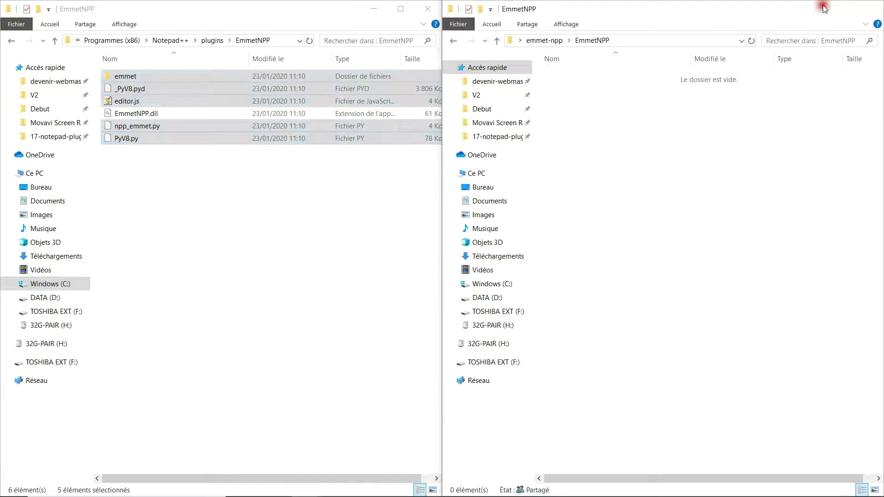
pyautogui.click(374, 8)
pyautogui.click(391, 487)
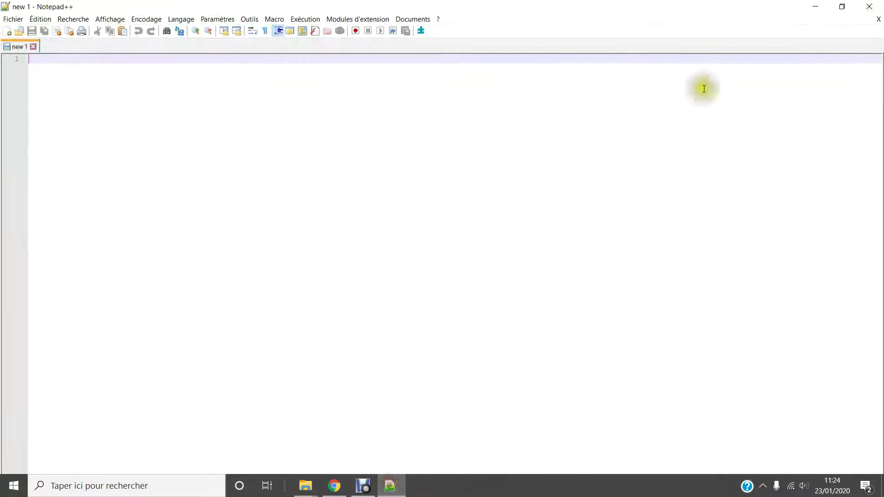
pyautogui.click(877, 4)
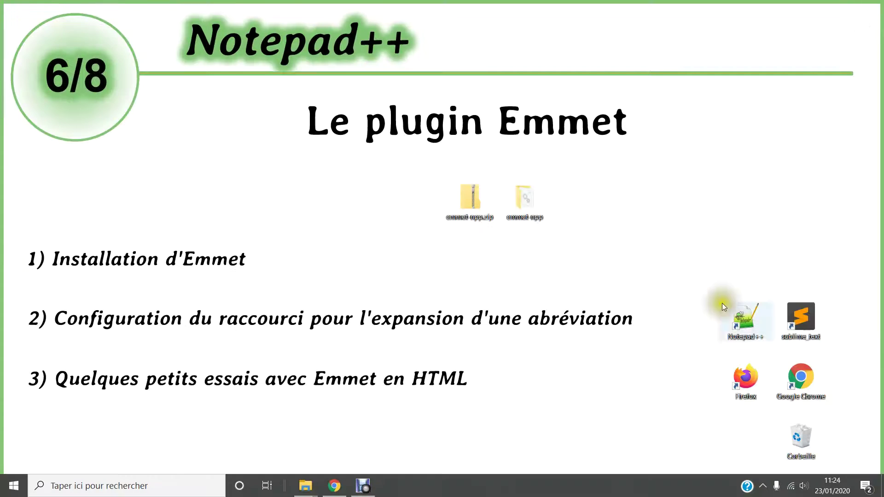
pyautogui.doubleClick(746, 325)
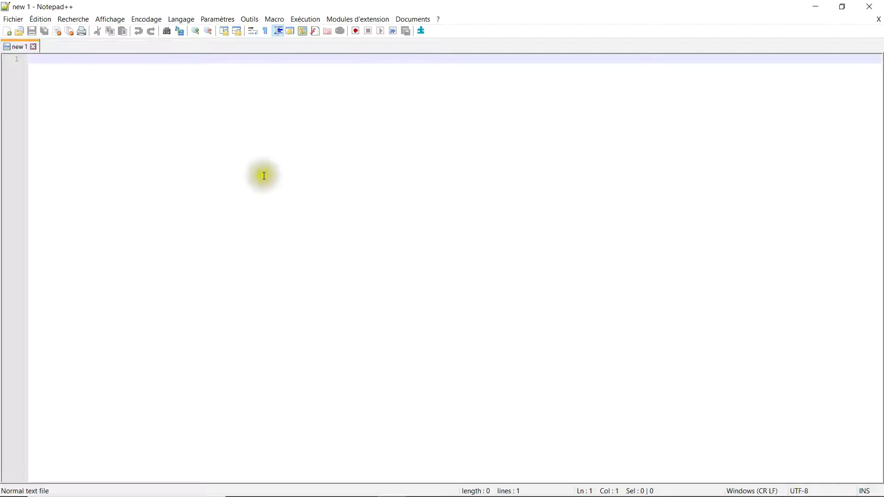
pyautogui.click(346, 21)
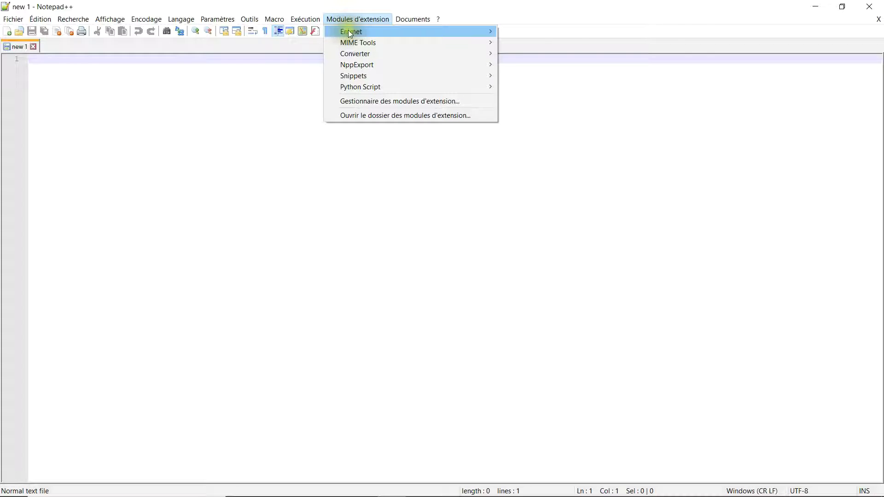
pyautogui.moveTo(349, 32)
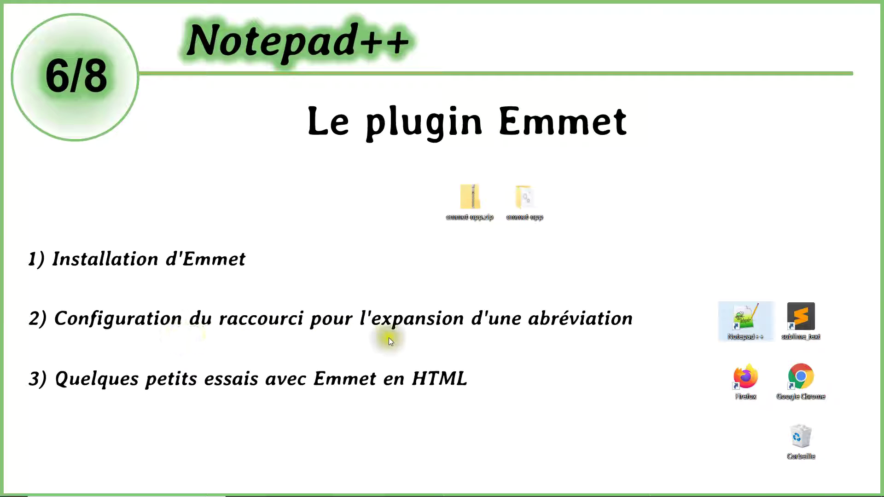
# Launch Notepad++ and display the plugin commands in the keyboard shortcut manager.
pyautogui.doubleClick(748, 321)
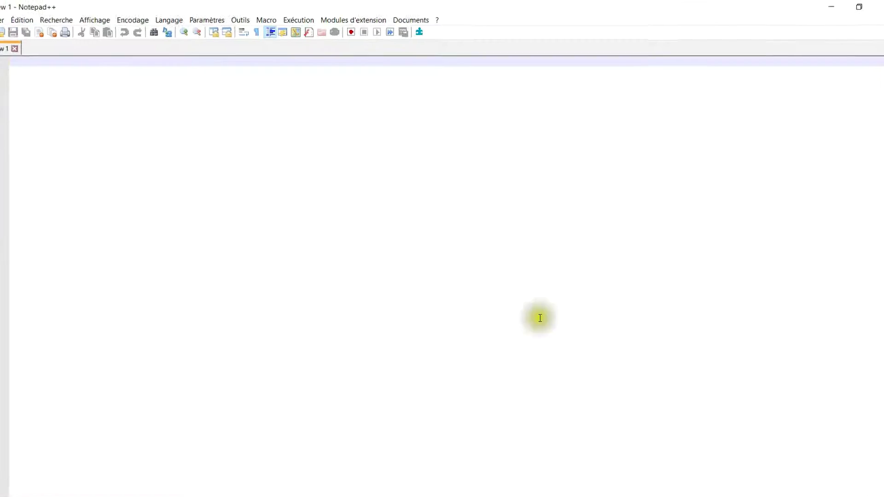
pyautogui.click(164, 22)
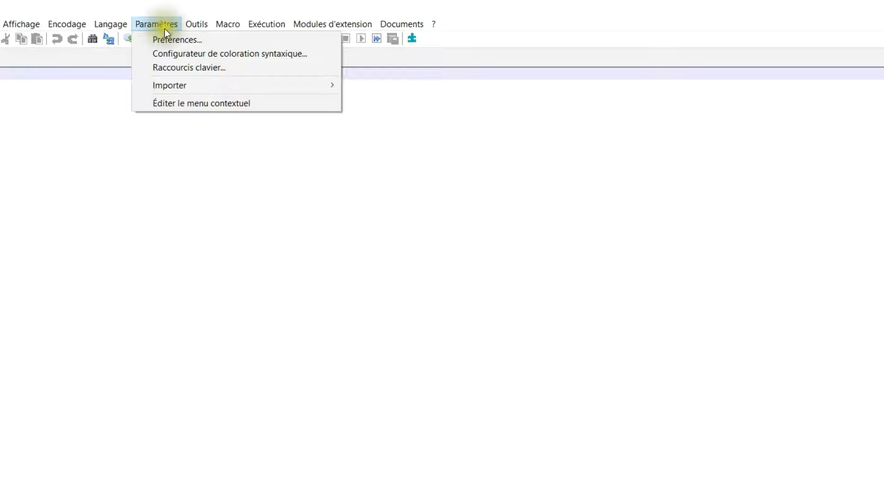
pyautogui.click(165, 66)
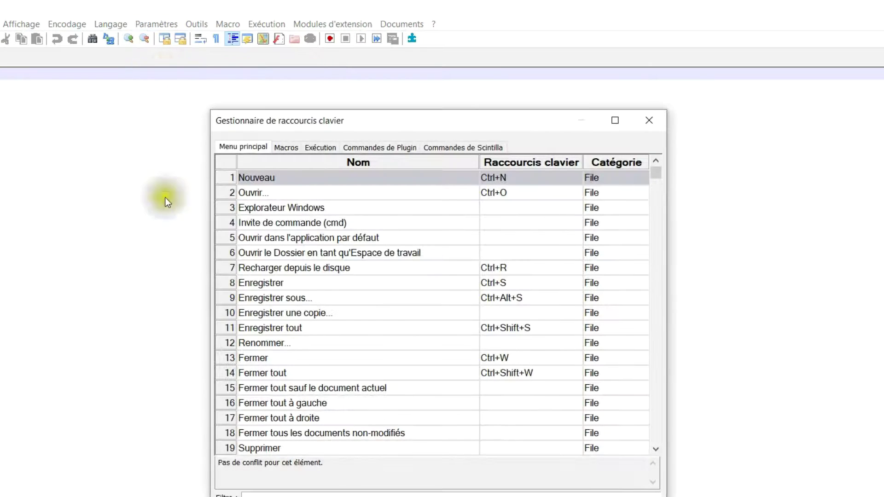
pyautogui.click(405, 147)
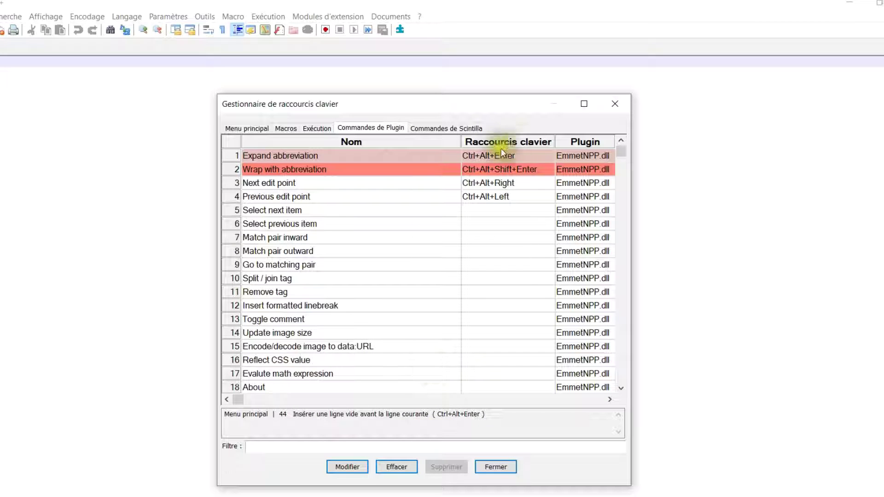
# Change the Expand abbreviation shortcut to Ctrl+E and close the shortcut manager.
pyautogui.click(488, 154)
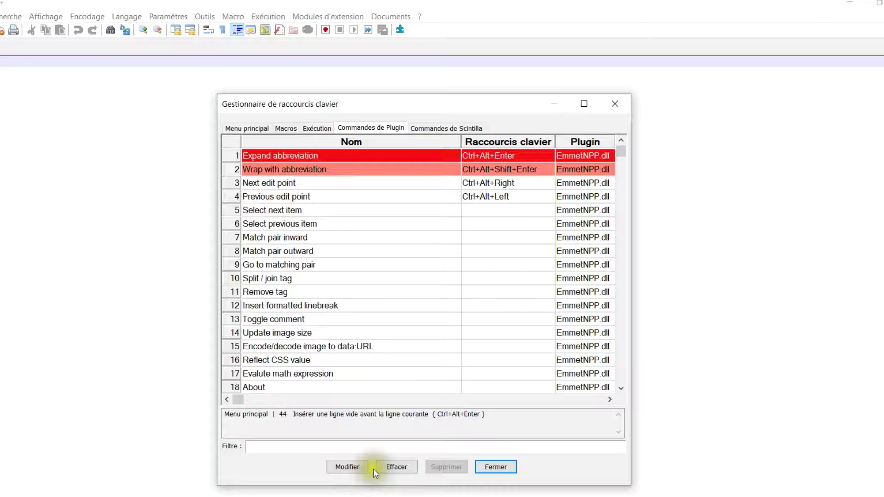
pyautogui.click(351, 464)
pyautogui.click(365, 289)
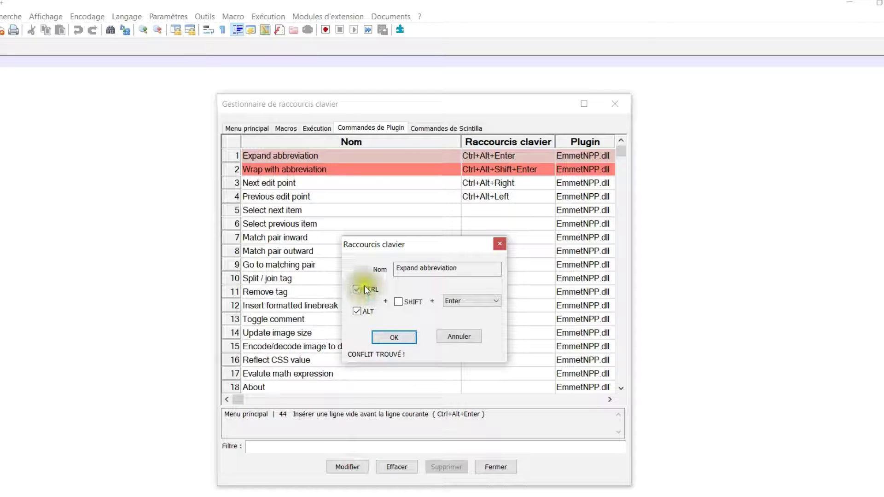
pyautogui.click(360, 312)
pyautogui.click(462, 302)
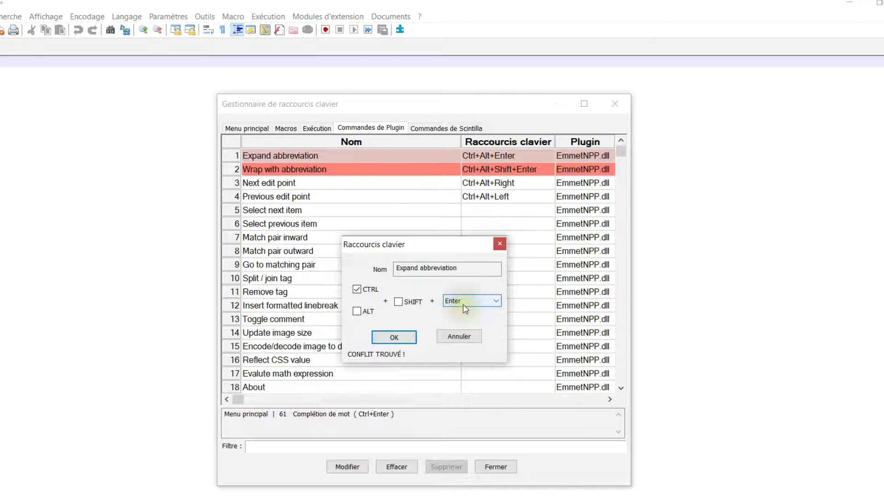
pyautogui.scroll(-1, 456, 474)
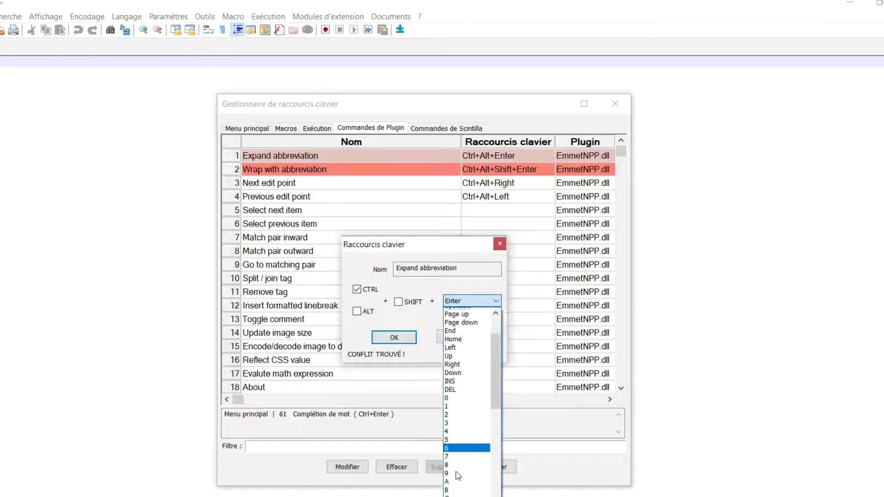
pyautogui.click(455, 496)
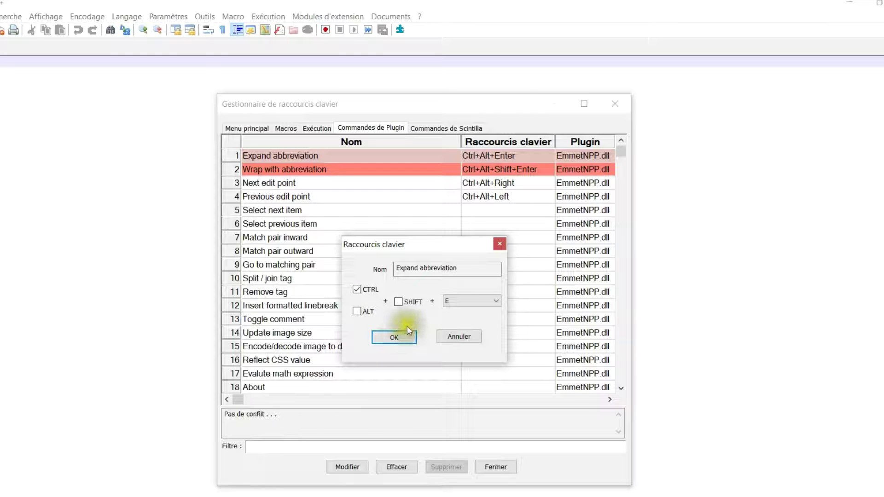
pyautogui.click(405, 339)
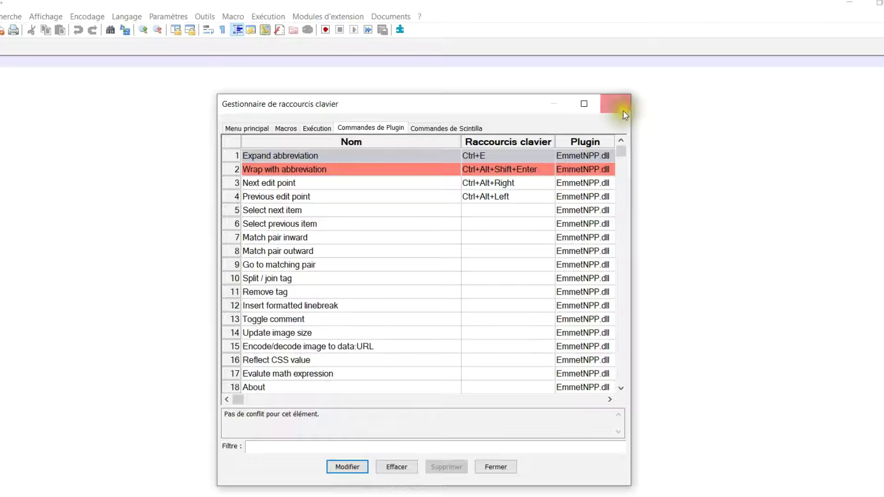
pyautogui.click(496, 467)
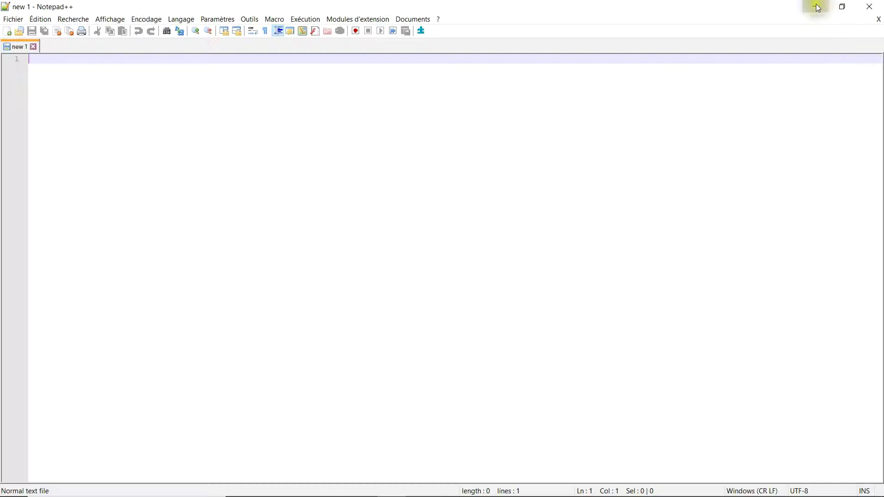
# Minimise the empty Notepad++ window, reopen Notepad++ on test.html and expand the Emmet abbreviation ! into an HTML skeleton.
pyautogui.click(817, 7)
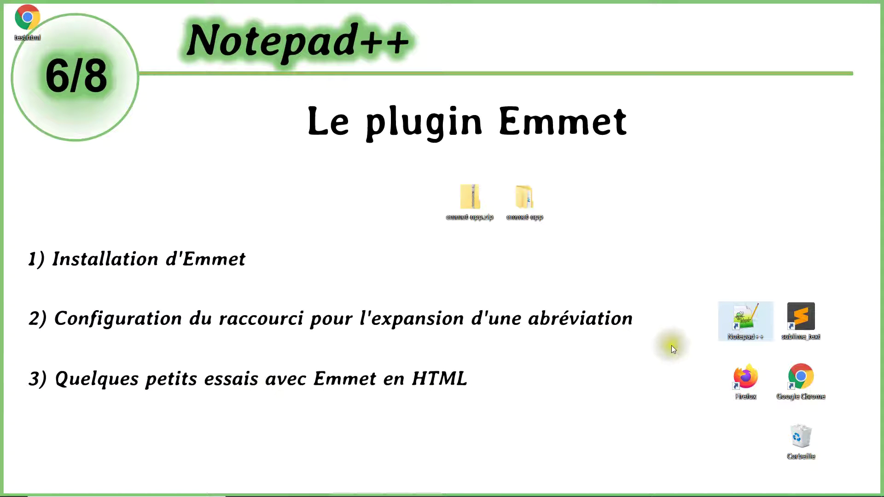
pyautogui.doubleClick(748, 313)
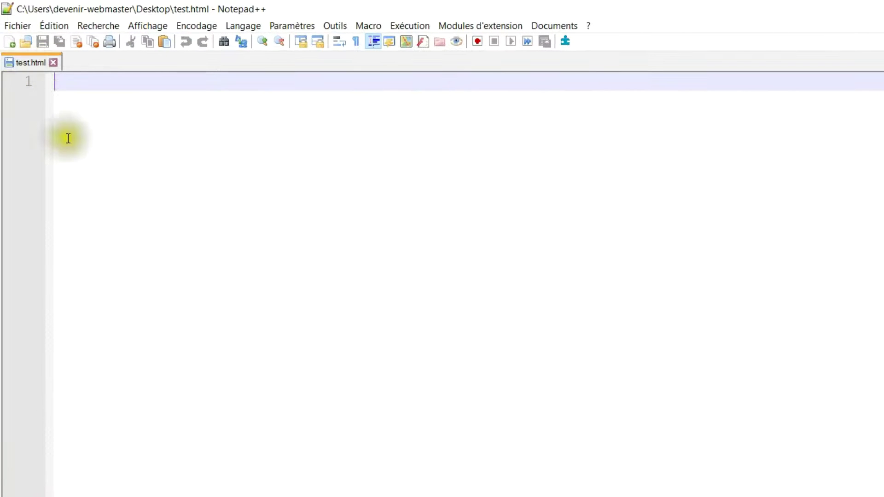
pyautogui.click(63, 77)
pyautogui.write('!')
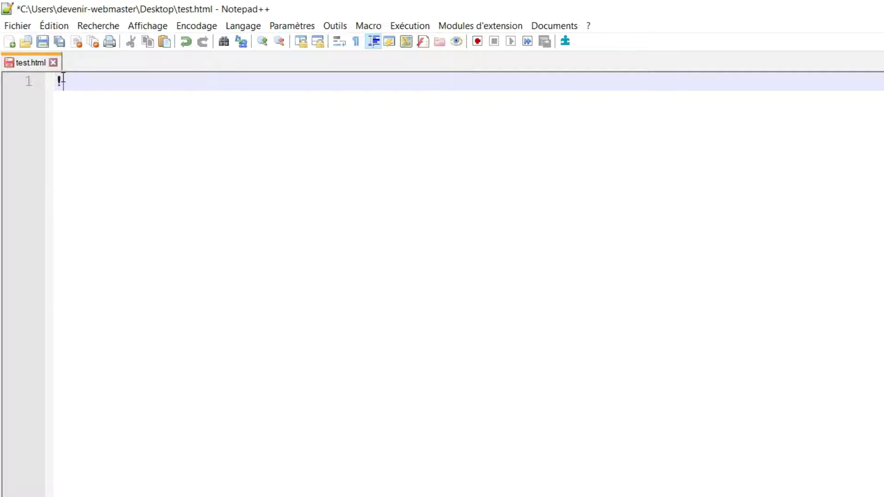
pyautogui.press('Tab')
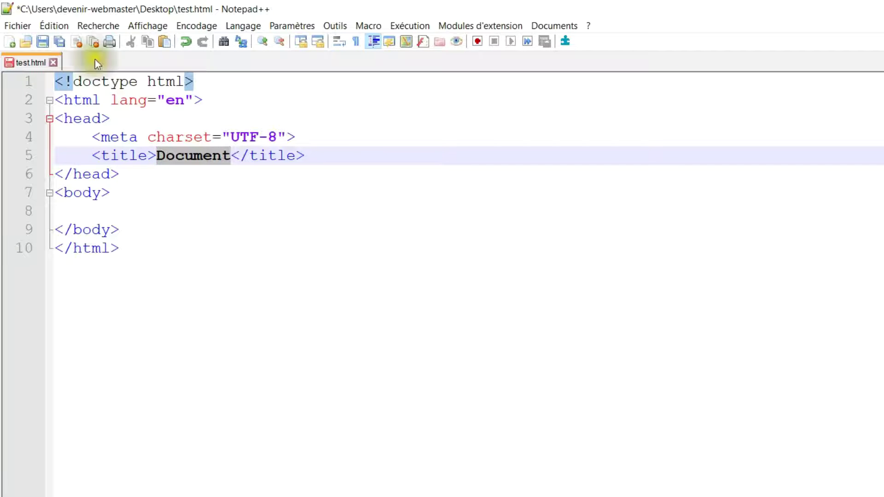
# Add blank lines inside the body and expand the abbreviation p into an indented paragraph element.
pyautogui.click(68, 211)
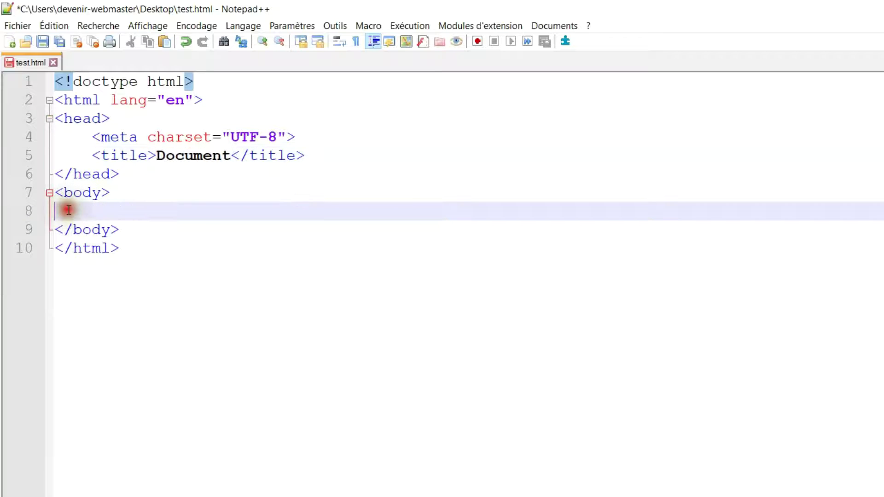
pyautogui.press('Return')
pyautogui.press('Return')
pyautogui.press('Up')
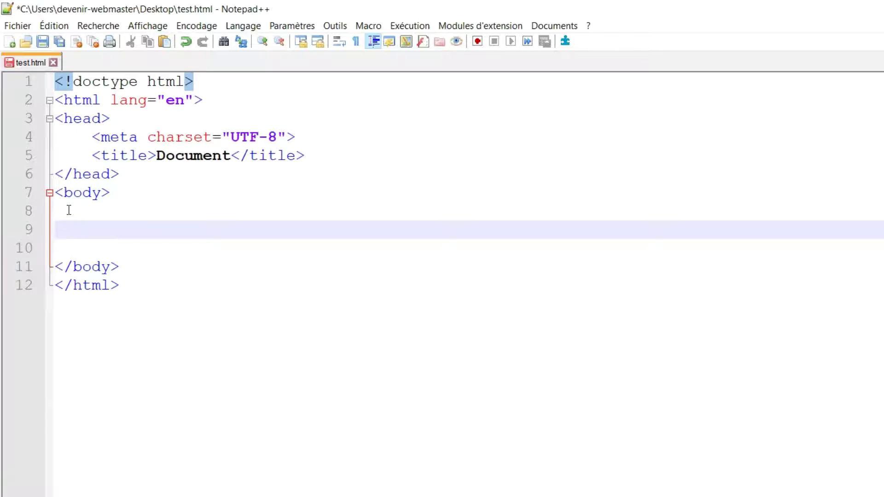
pyautogui.write('p')
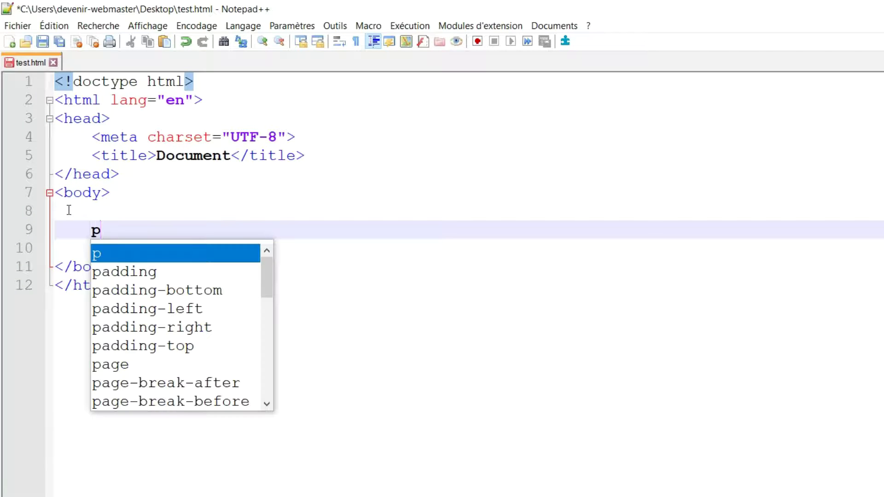
pyautogui.hotkey('ctrl', 'alt', 'Return')
# Fill the paragraph with placeholder text by expanding lorem10 between its tags.
pyautogui.write('lor')
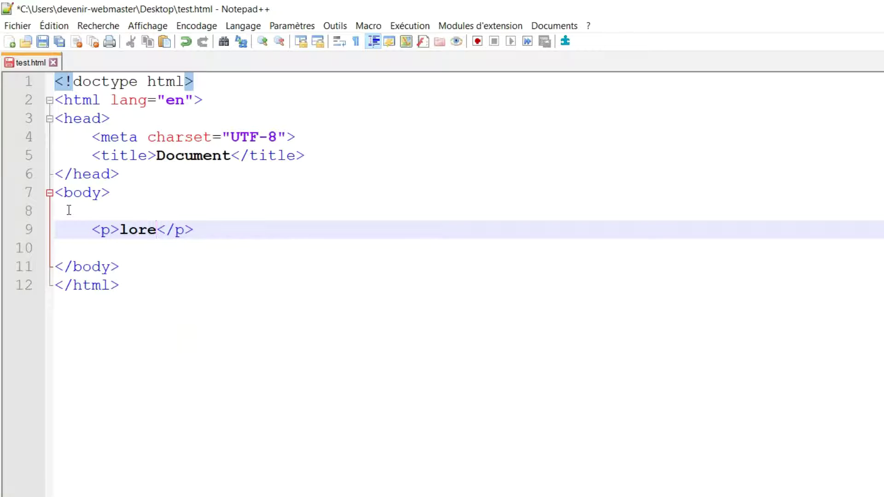
pyautogui.write('em10')
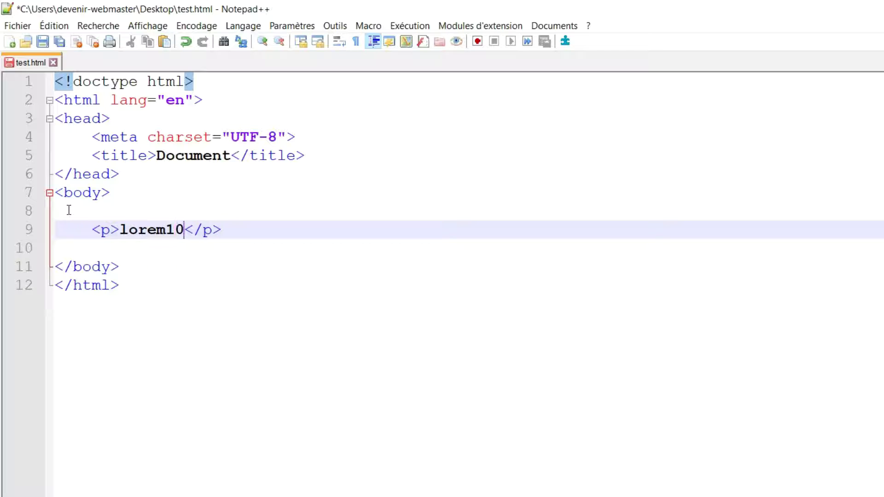
pyautogui.write('0')
pyautogui.press('Tab')
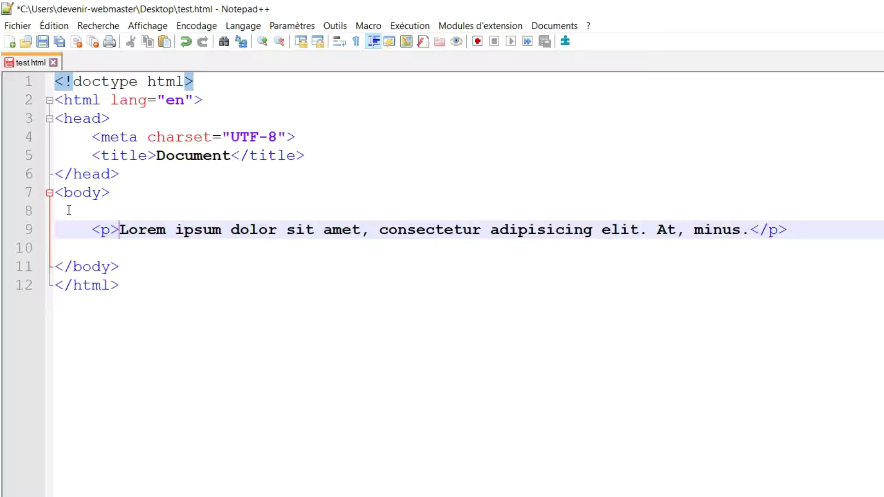
# Below the paragraph, write the indented abbreviation ol>li and expand it into an ordered list.
pyautogui.click(72, 239)
pyautogui.press('Return')
pyautogui.press('Return')
pyautogui.press('Up')
pyautogui.press('Tab')
pyautogui.write('ol')
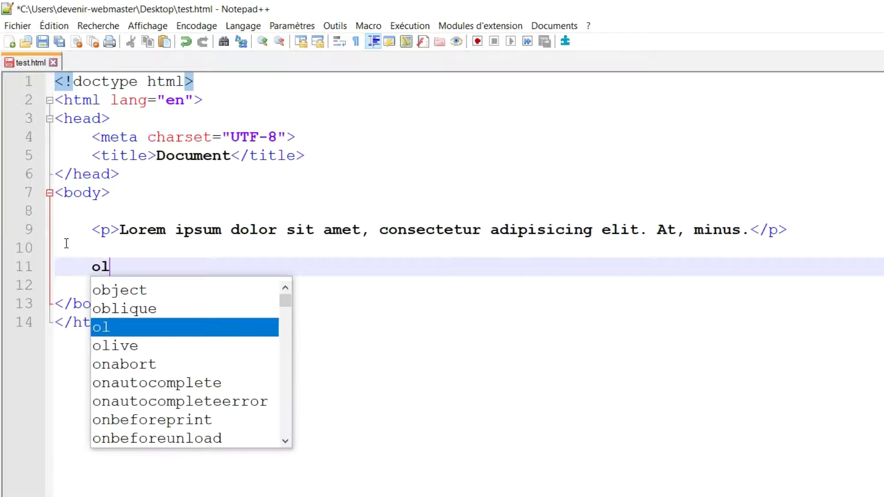
pyautogui.write('>li')
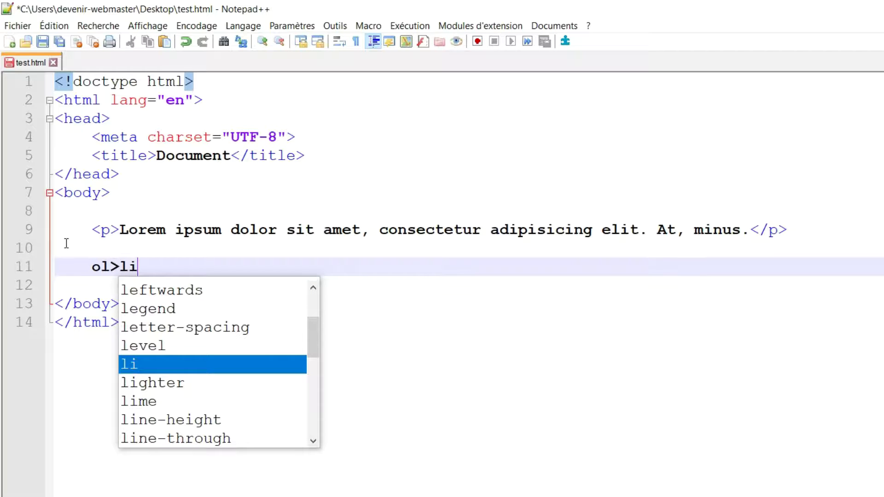
pyautogui.hotkey('ctrl', 'alt', 'Return')
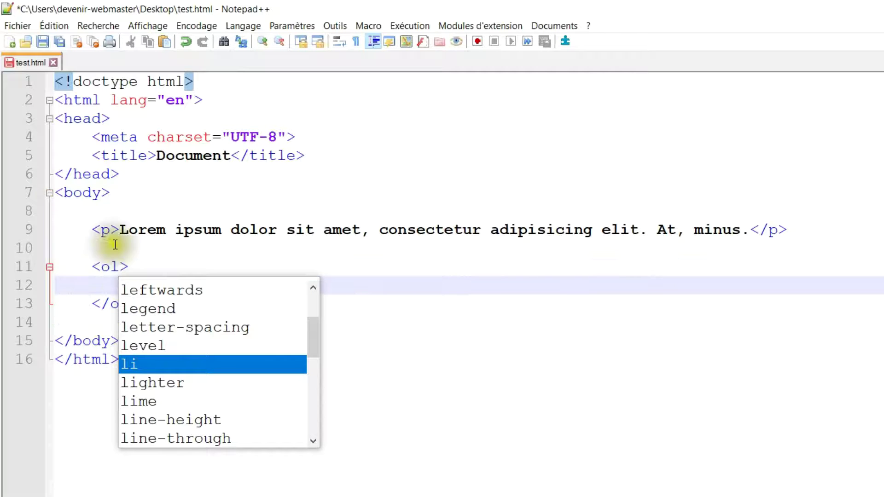
pyautogui.click(495, 386)
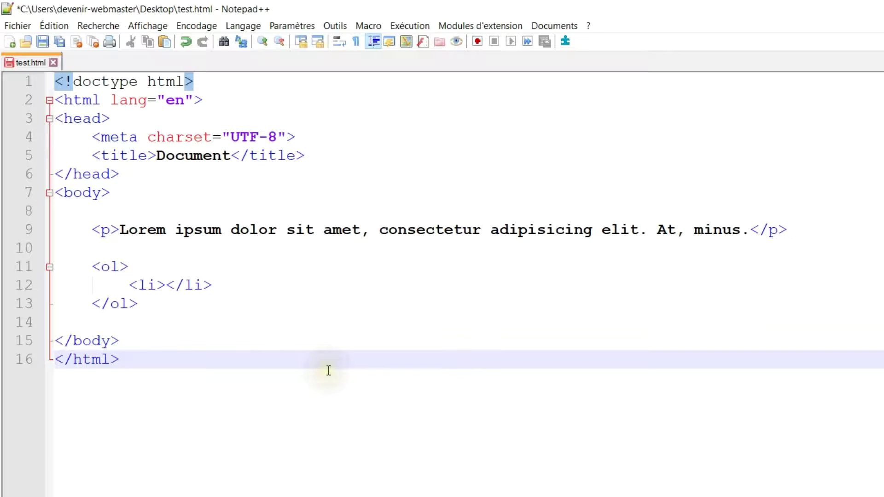
# Undo the list expansion, extend the abbreviation to ol>li*5 and expand it.
pyautogui.hotkey('ctrl', 'z')
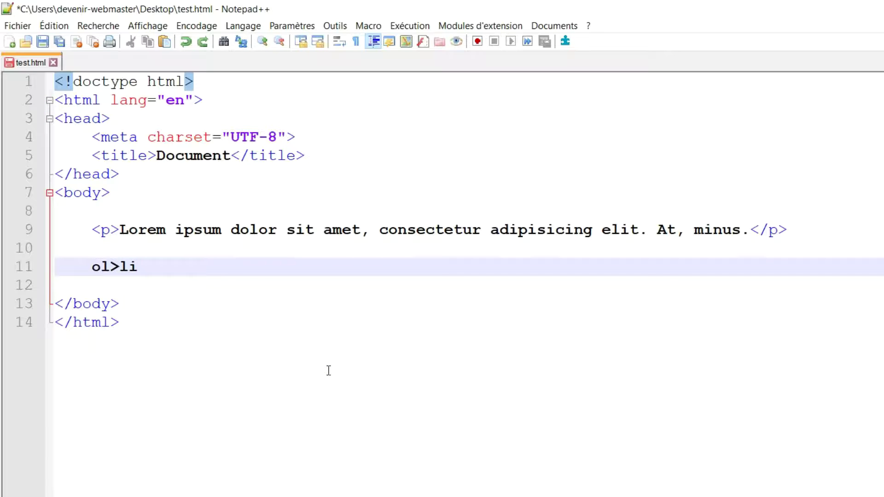
pyautogui.write('*5')
pyautogui.hotkey('ctrl', 'alt', 'Return')
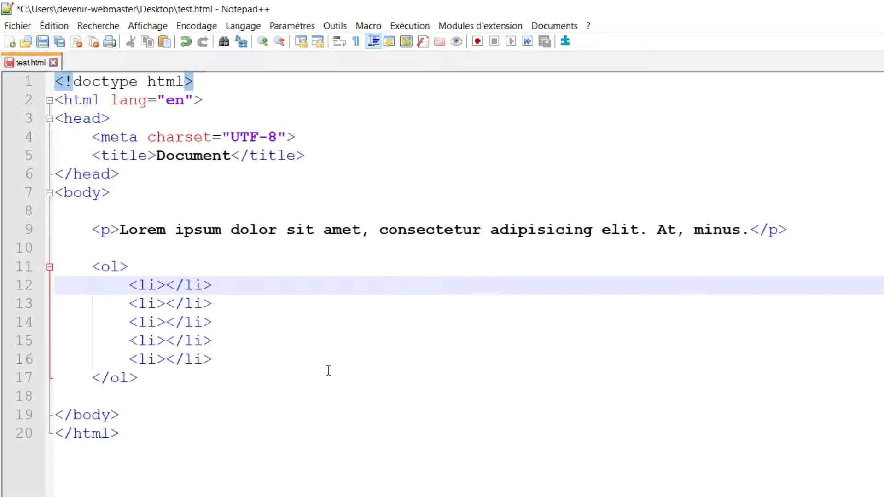
# Undo the five-item list expansion and enclose the abbreviation ol>li*5 in parentheses.
pyautogui.hotkey('ctrl', 'z')
pyautogui.write(')')
pyautogui.press('Left')
pyautogui.press('Left')
pyautogui.press('Left')
pyautogui.press('Left')
pyautogui.press('Left')
pyautogui.press('Left')
pyautogui.press('Left')
pyautogui.press('Left')
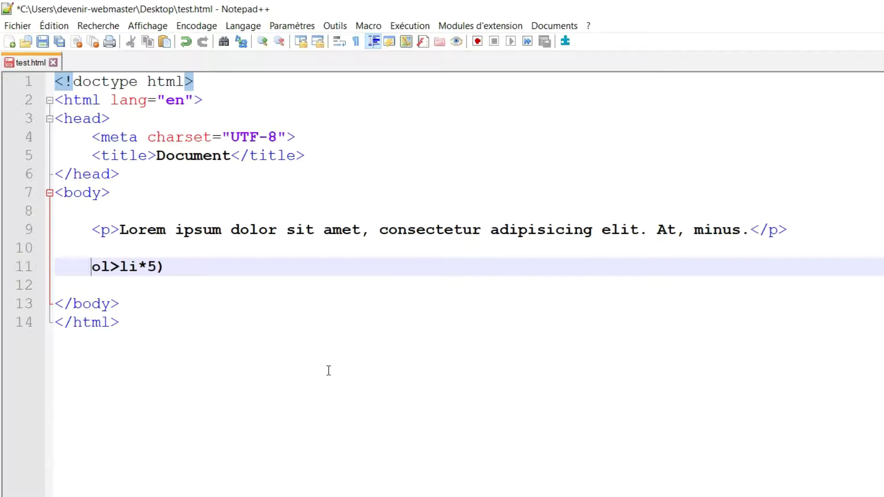
pyautogui.write('(')
# Append +footer after the parenthesised list abbreviation and expand the whole expression.
pyautogui.press('Right')
pyautogui.press('Right')
pyautogui.press('Right')
pyautogui.press('Right')
pyautogui.press('Right')
pyautogui.press('Right')
pyautogui.press('Right')
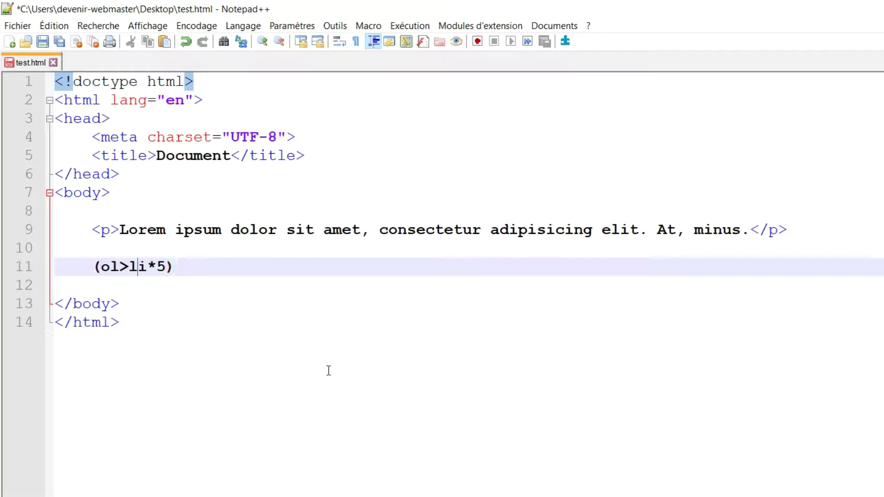
pyautogui.press('Right')
pyautogui.write('+footer')
pyautogui.hotkey('ctrl', 'alt', 'Return')
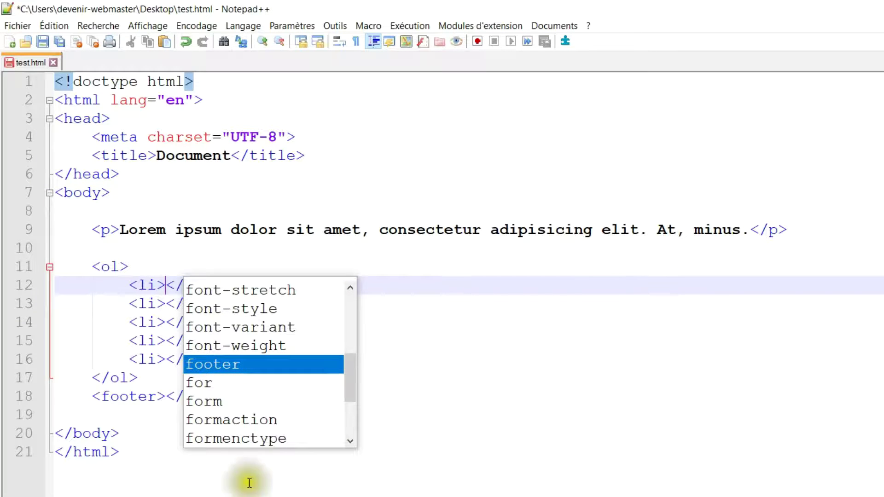
pyautogui.click(157, 432)
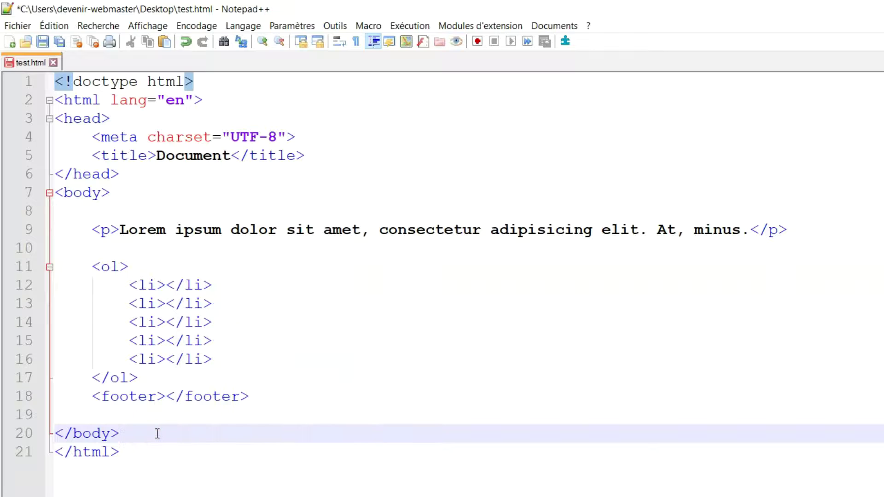
# Undo the list and footer expansion and add the class .list to ol in the abbreviation.
pyautogui.hotkey('ctrl', 'z')
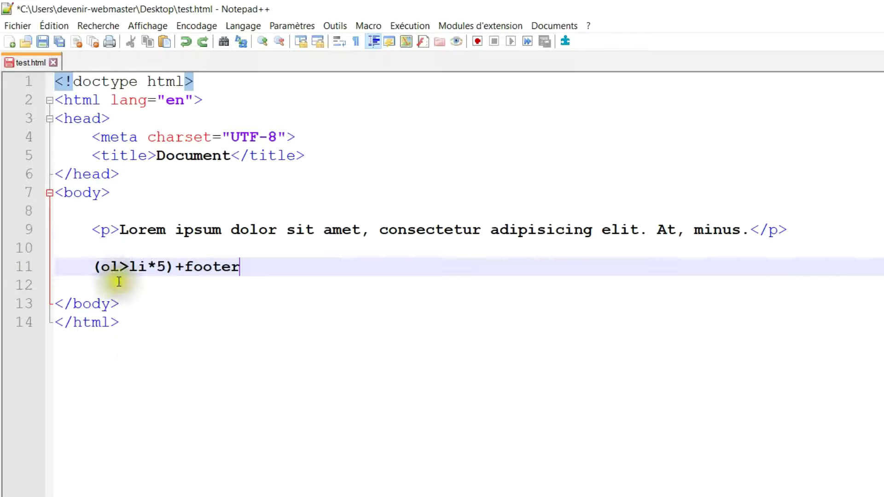
pyautogui.click(122, 267)
pyautogui.write('.list')
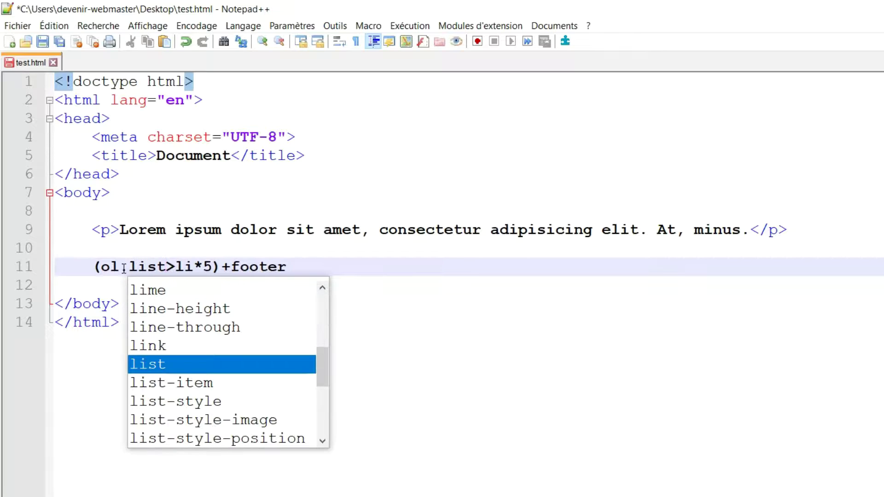
# Add the numbered ID #item-$$ to li in the abbreviation, expand the whole expression and minimise the editor.
pyautogui.click(194, 265)
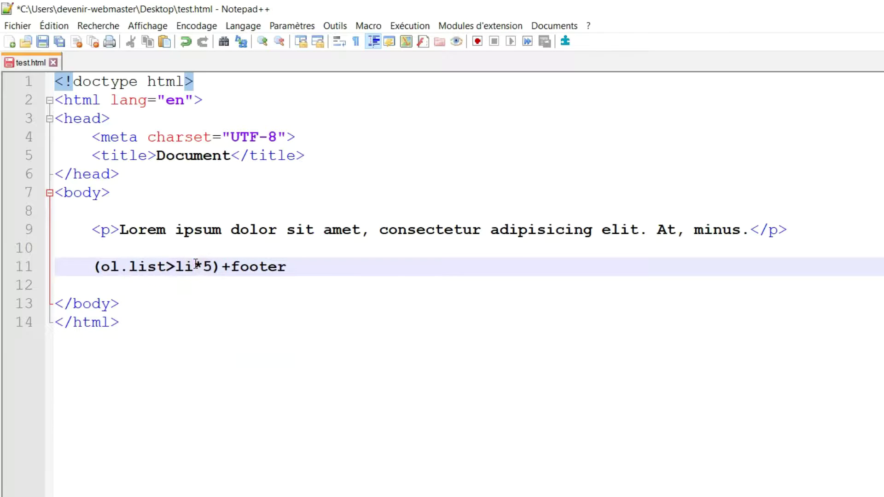
pyautogui.write('#')
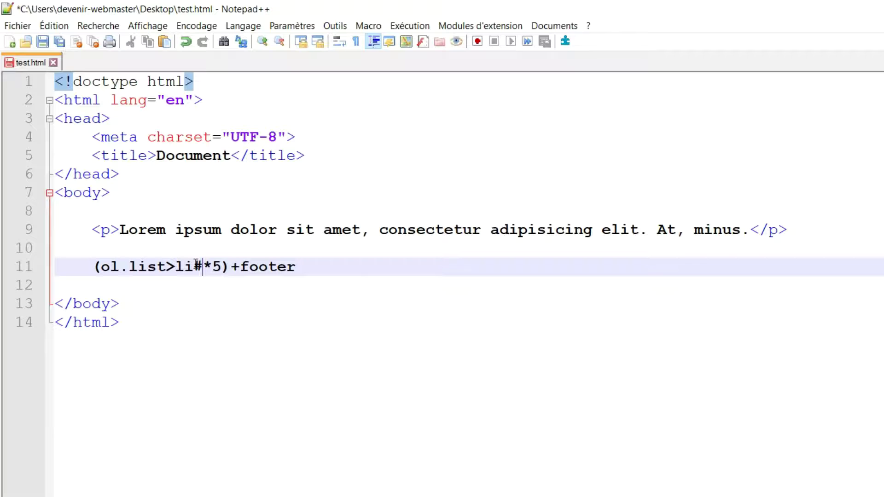
pyautogui.write('item-$$')
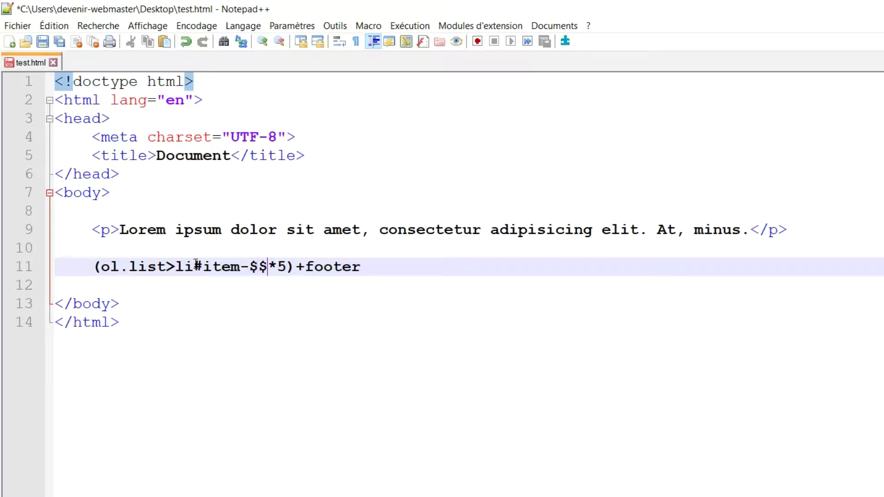
pyautogui.press('End')
pyautogui.hotkey('ctrl', 'alt', 'Return')
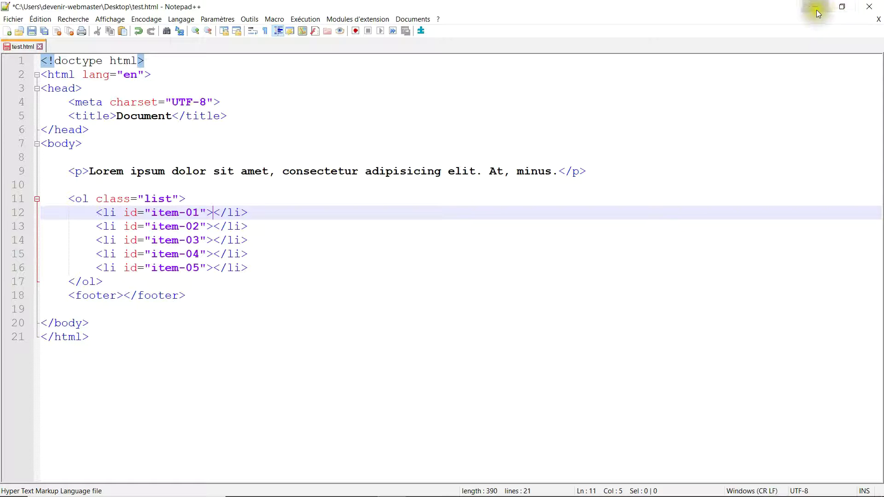
pyautogui.click(816, 10)
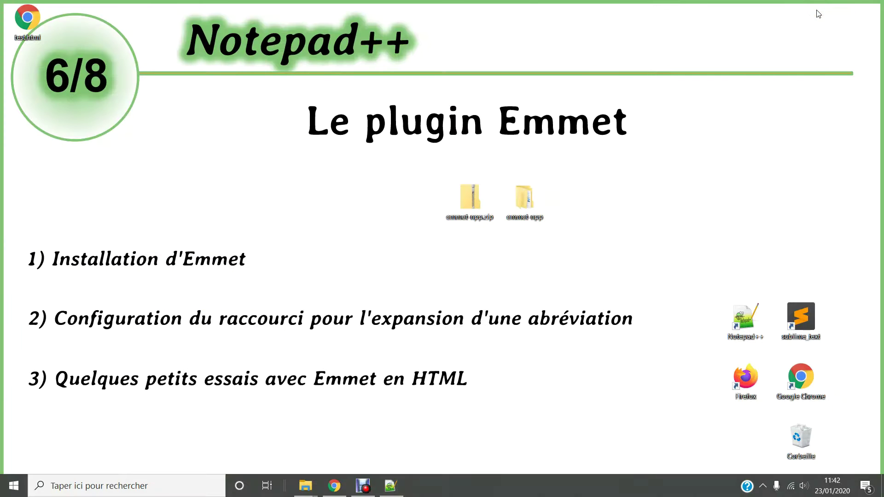